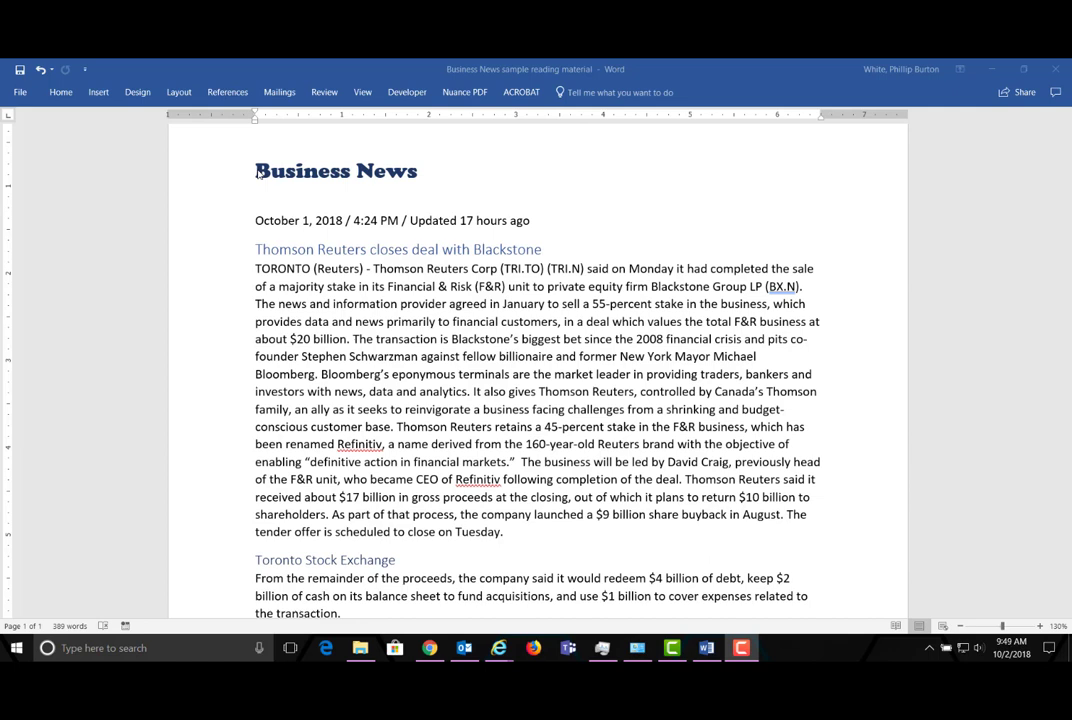
Step: Place the insertion point at the start of the 'Business News' title
click(256, 172)
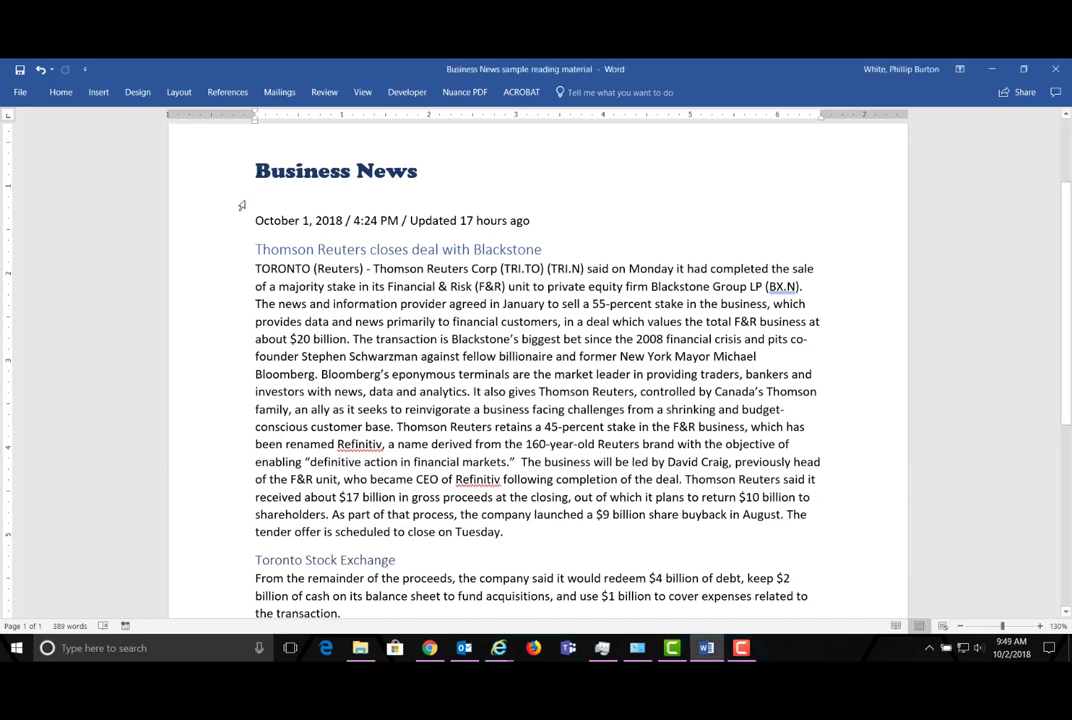
click(241, 205)
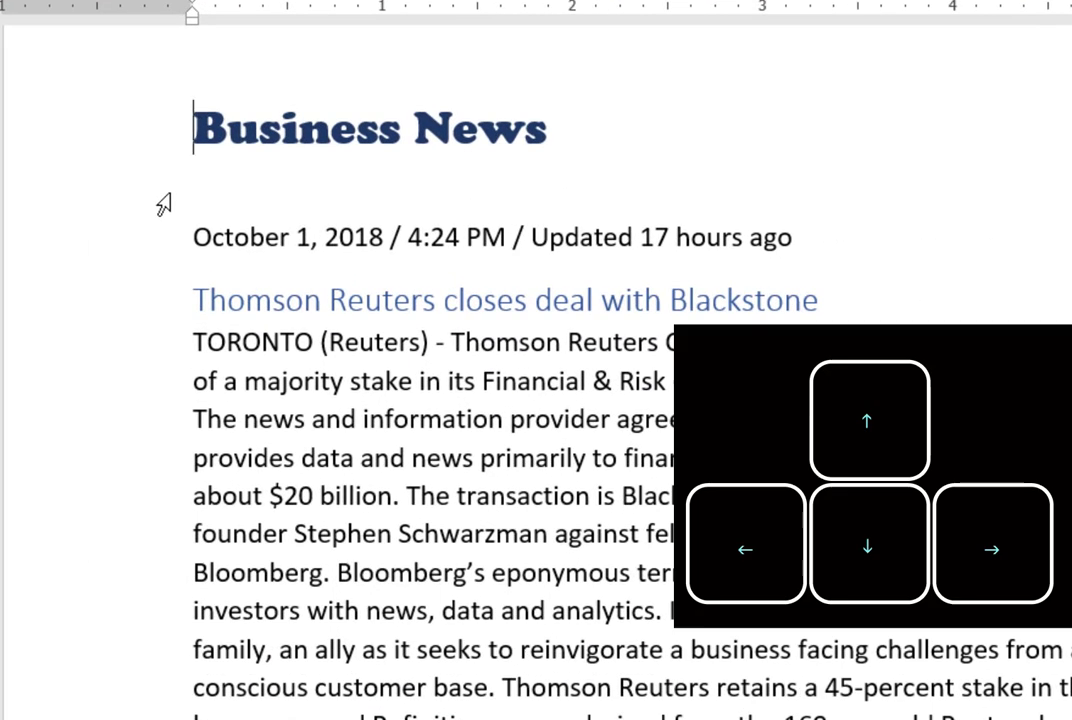
Step: Step the insertion point three characters right into 'Business', then one character back
key(Right)
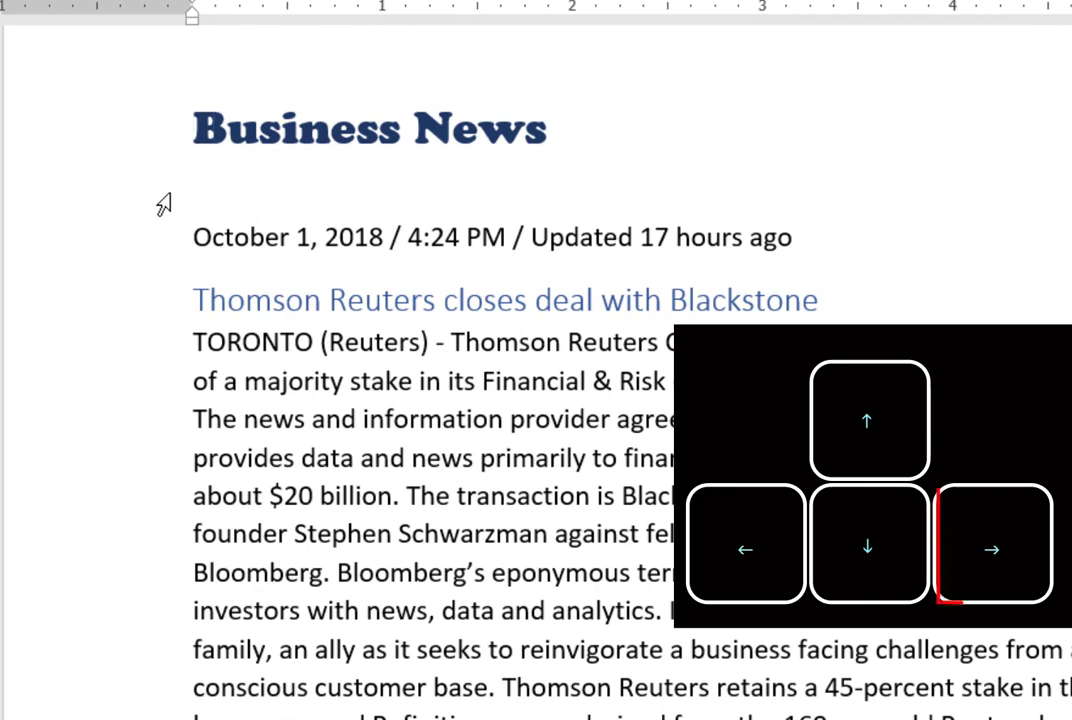
key(Right)
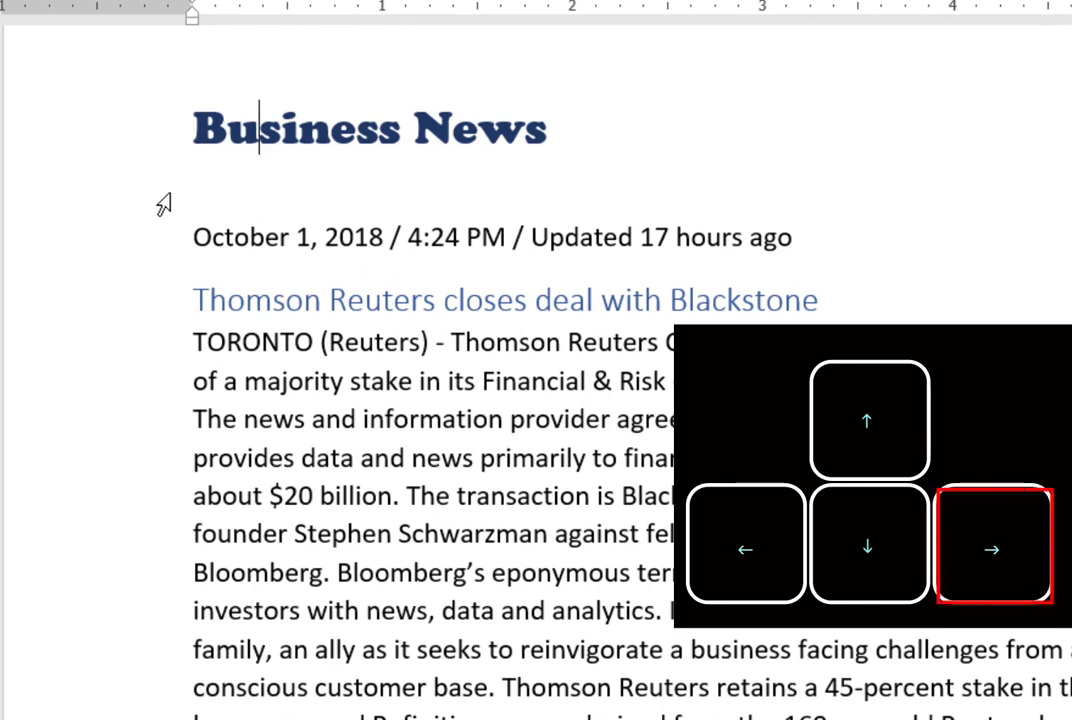
key(Right)
key(Right)
key(Right)
key(Left)
key(Left)
key(Left)
key(Left)
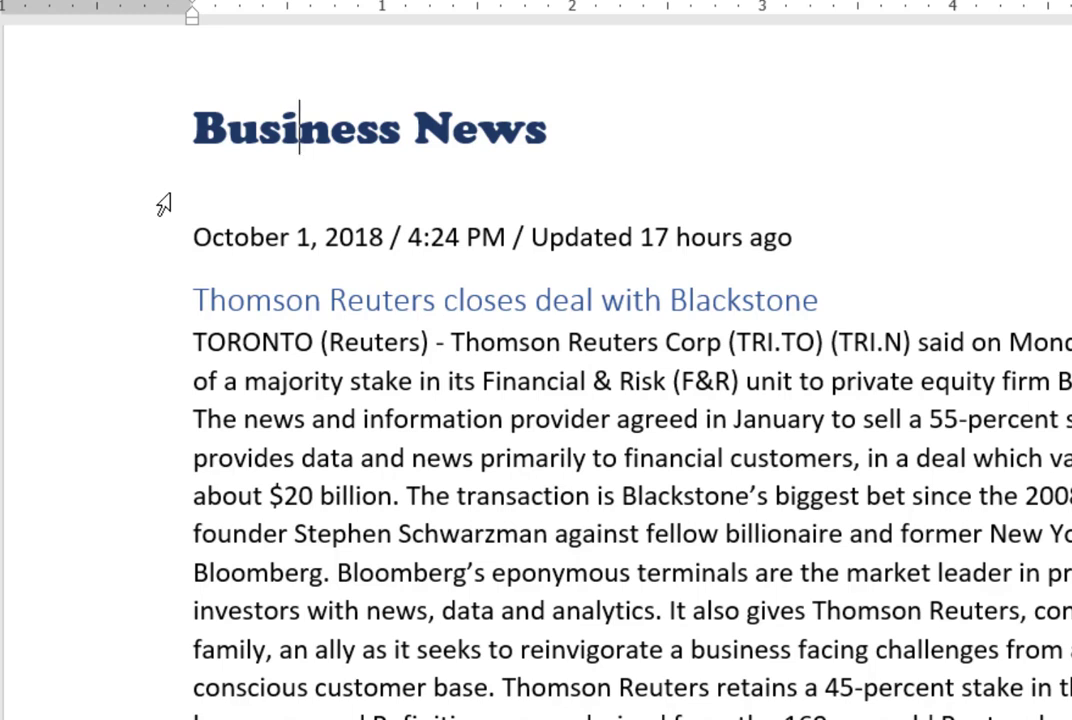
Step: Jump word by word forward to 'News', then back to the start of 'Business'
key(ctrl+Right)
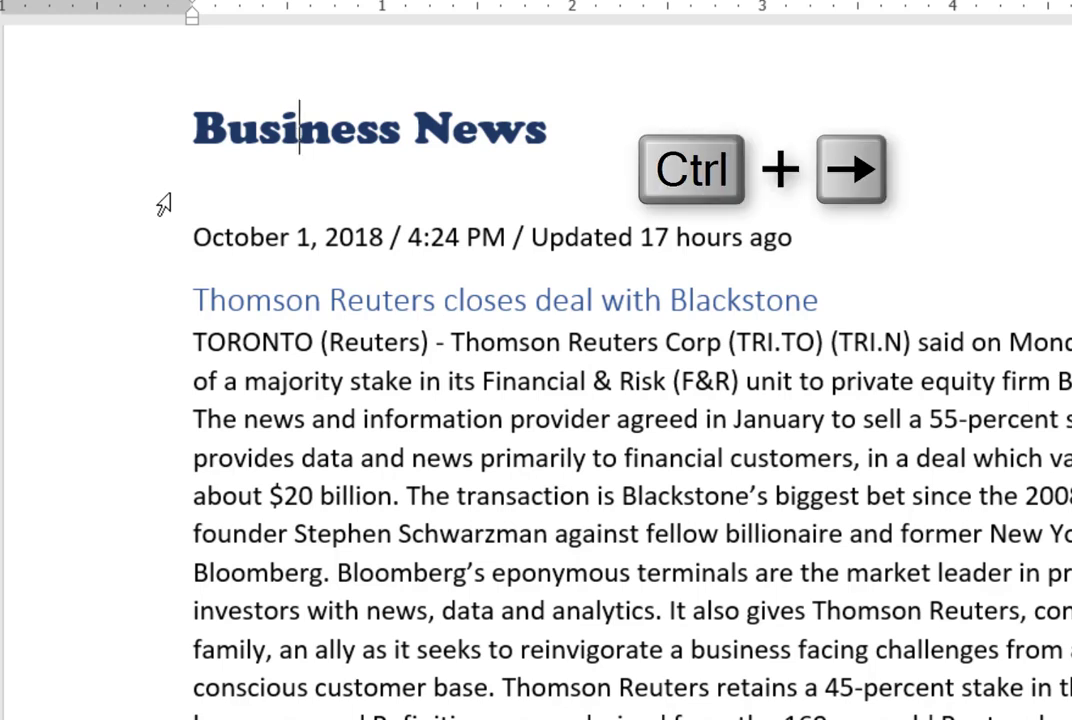
key(ctrl+Right)
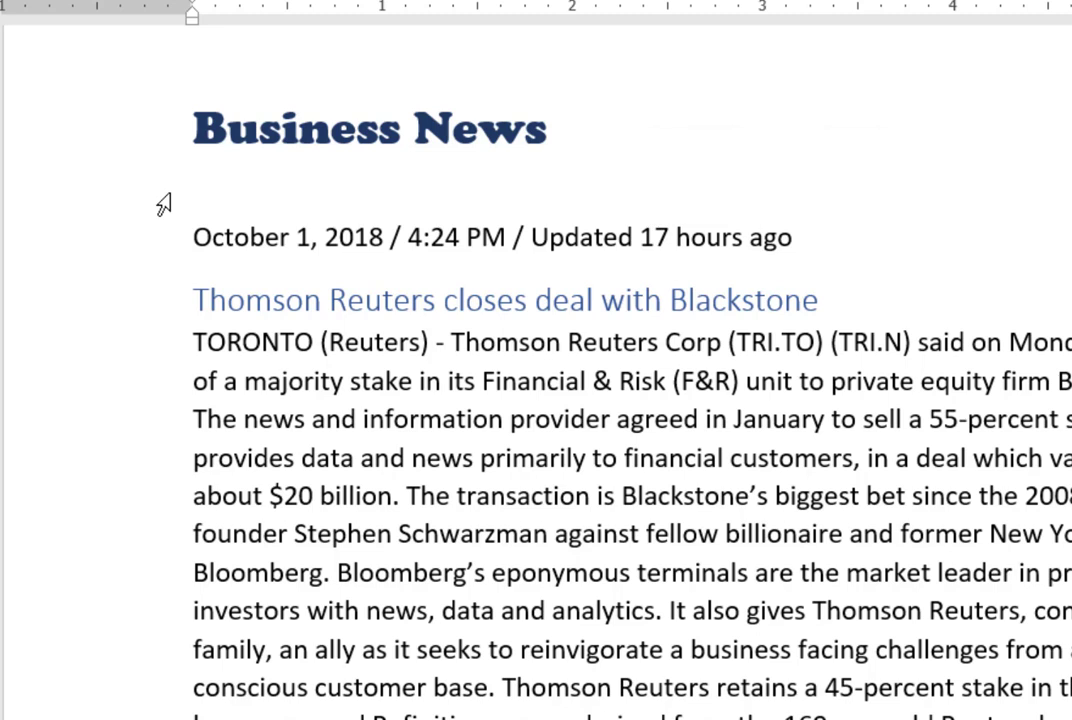
key(ctrl+Left)
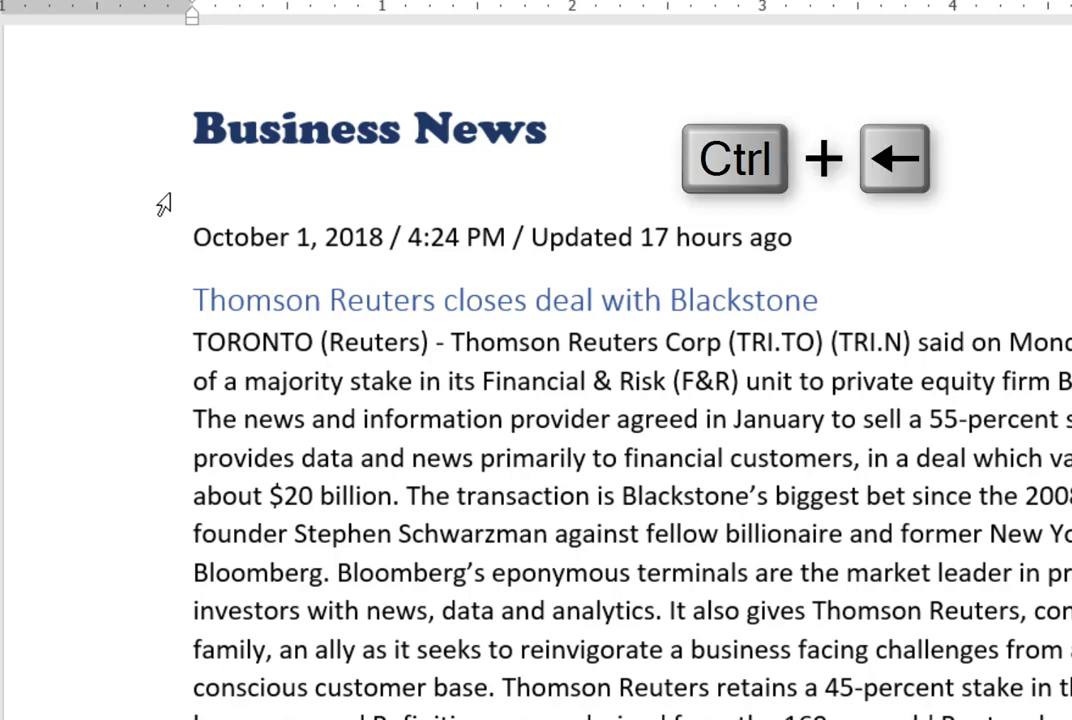
key(ctrl+Left)
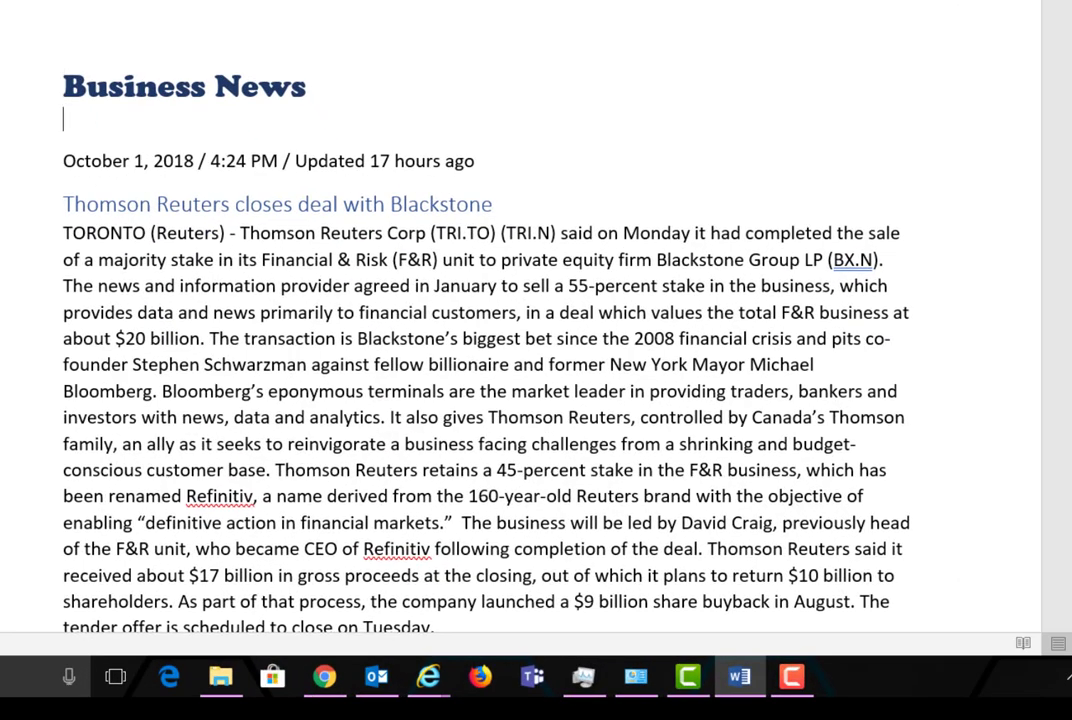
Step: Move down past the date line and Thomson Reuters heading to the TORONTO paragraph
key(Down)
key(Down)
click(63, 204)
click(63, 232)
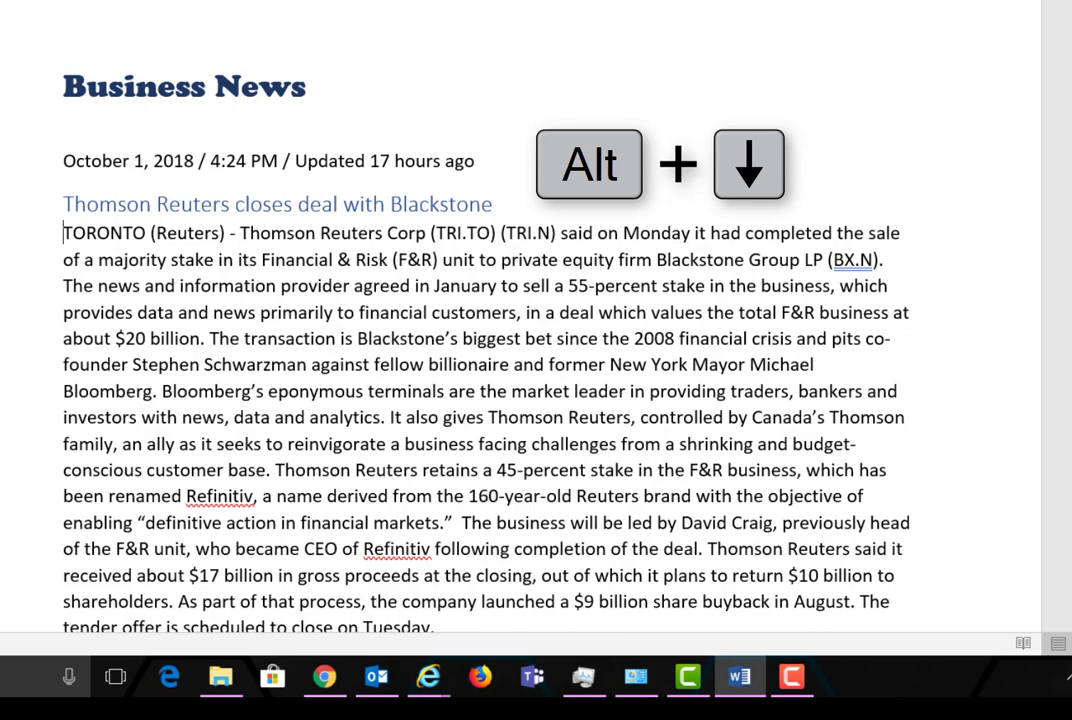
Step: Jump to the 'The news' sentence and back to 'TORONTO', then return to the Thomson Reuters heading
key(alt+Down)
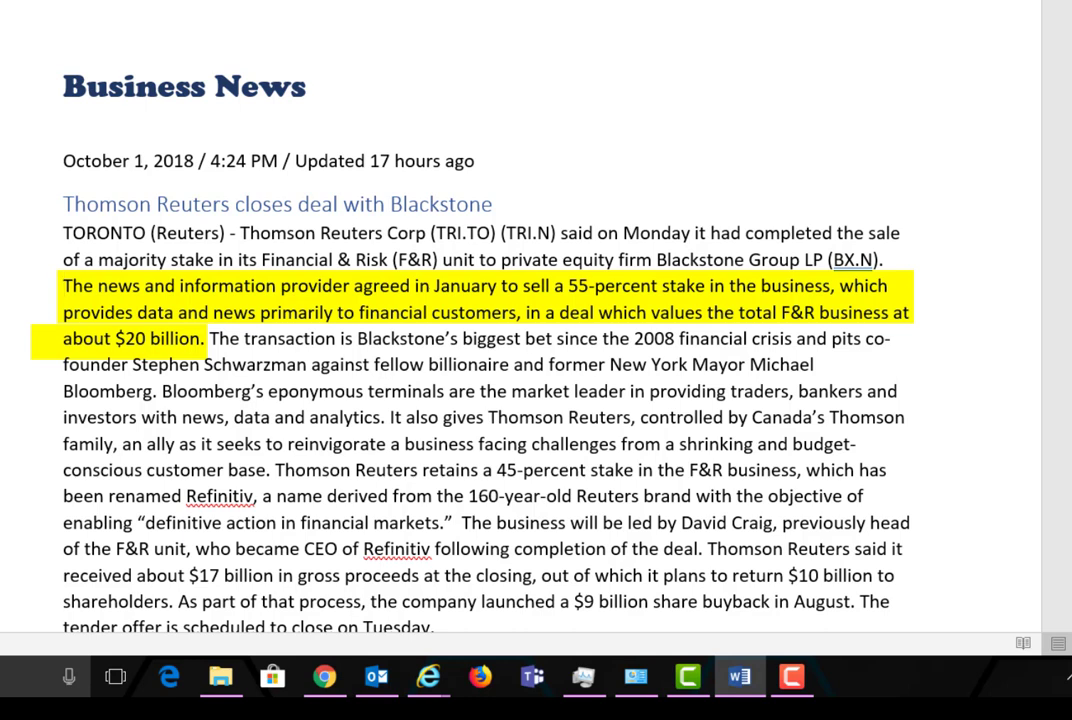
key(ctrl+z)
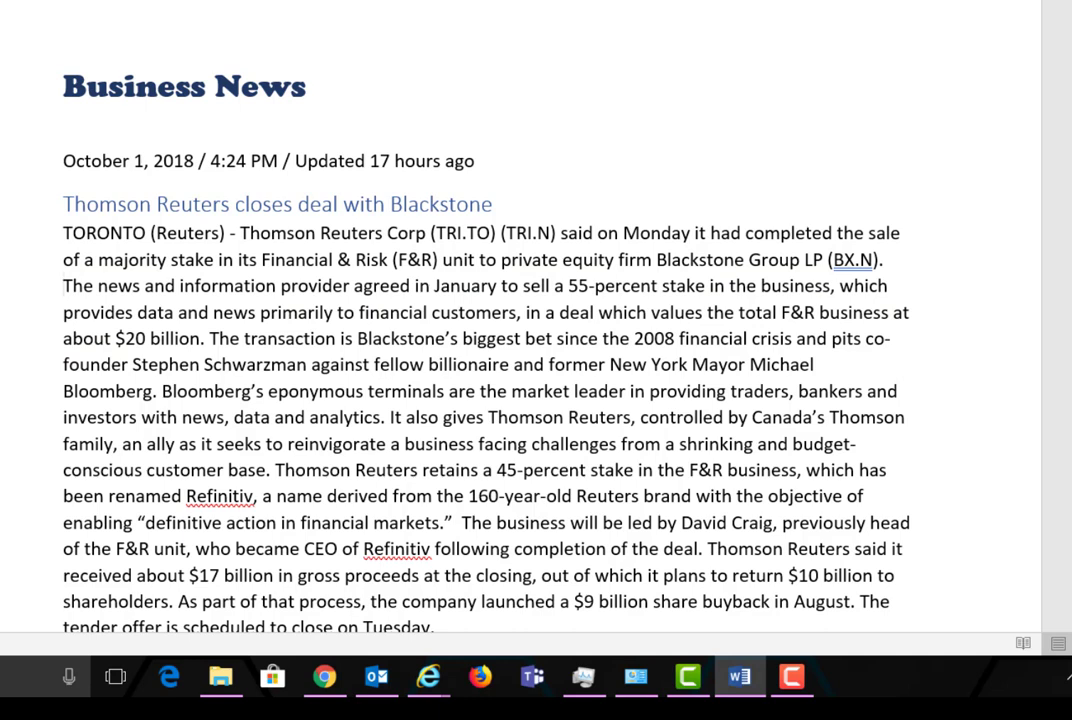
key(alt+Up)
key(alt+Up)
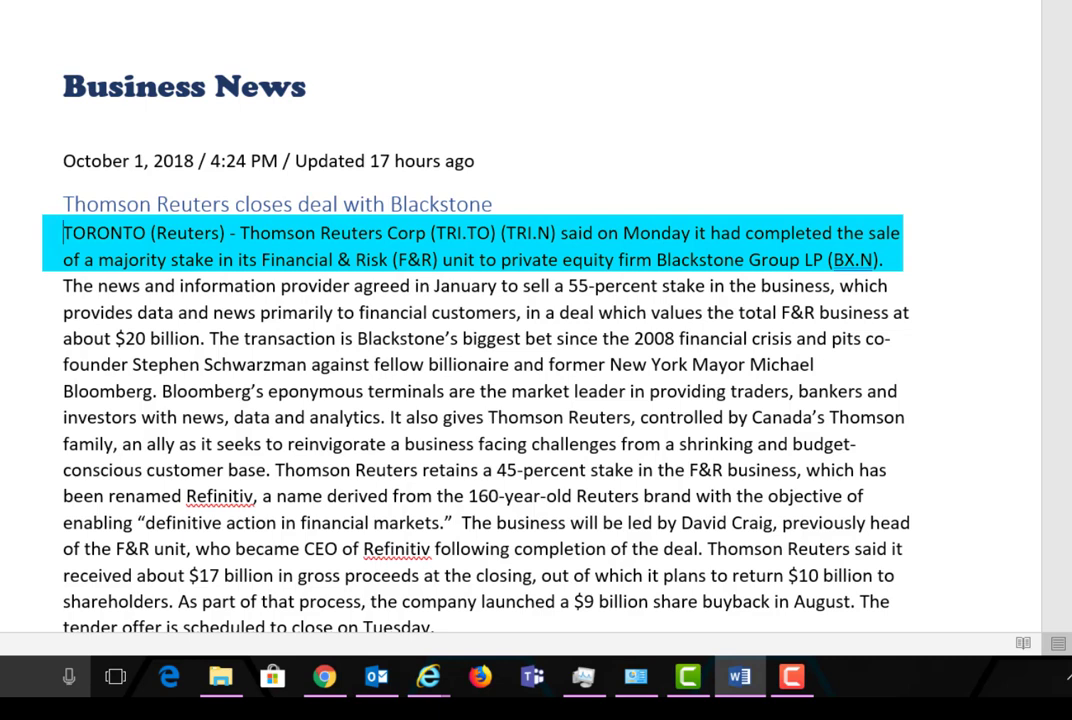
key(ctrl)
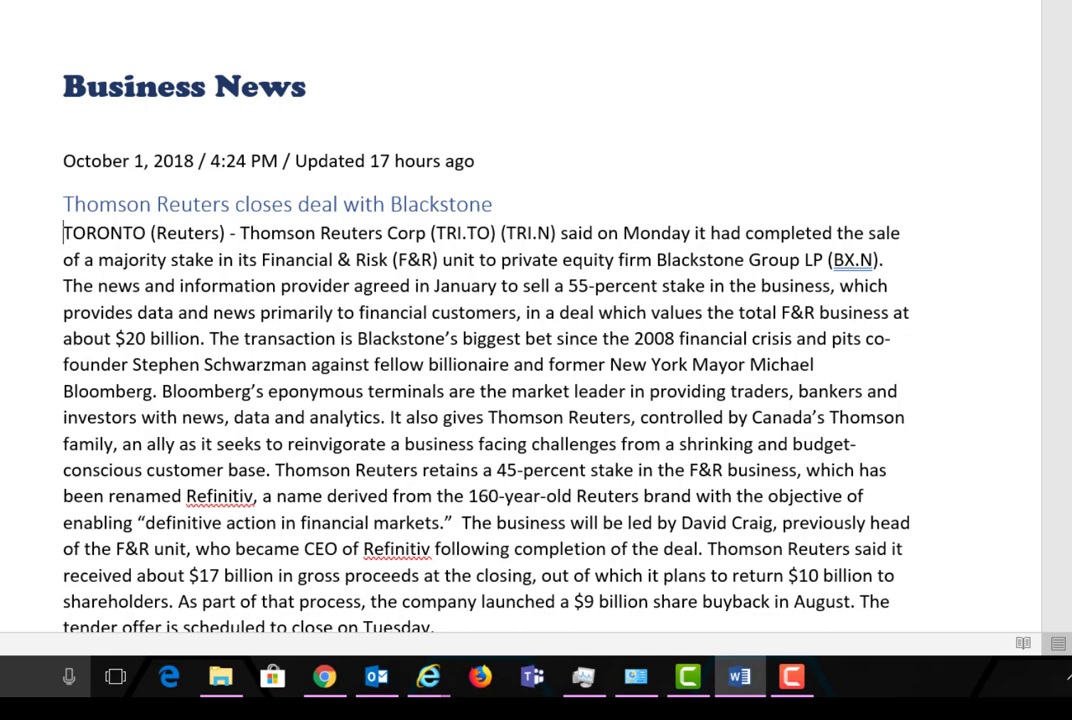
click(63, 204)
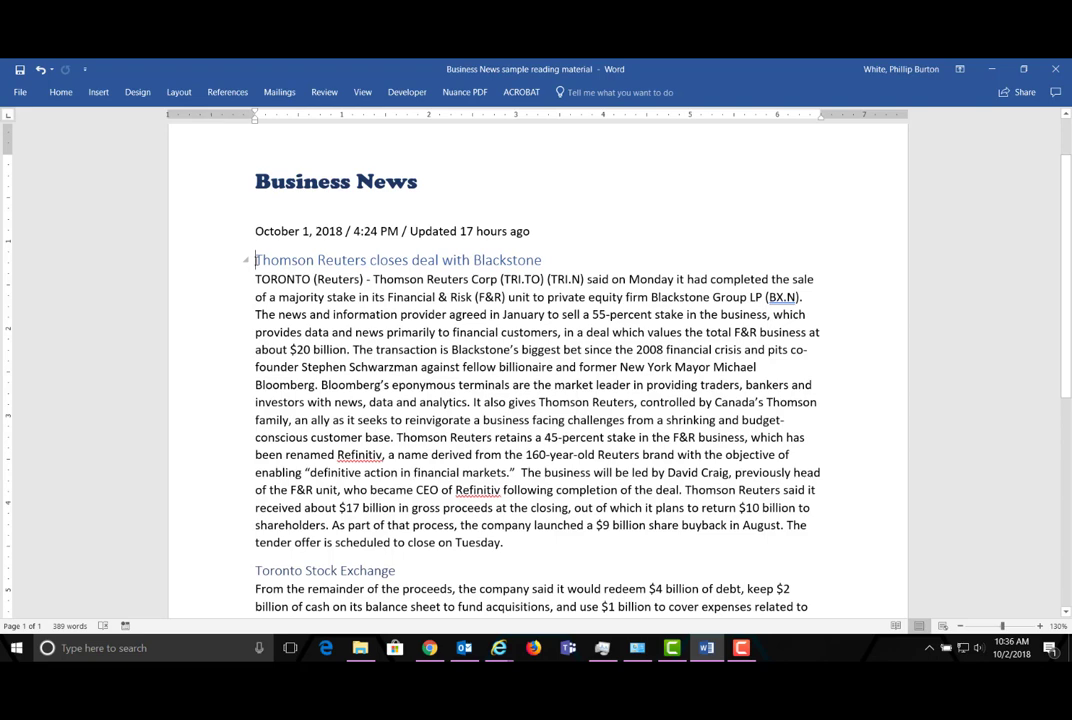
Step: Jump down to the Toronto Stock Exchange heading with Ctrl+Down
key(ctrl+Down)
key(ctrl+Down)
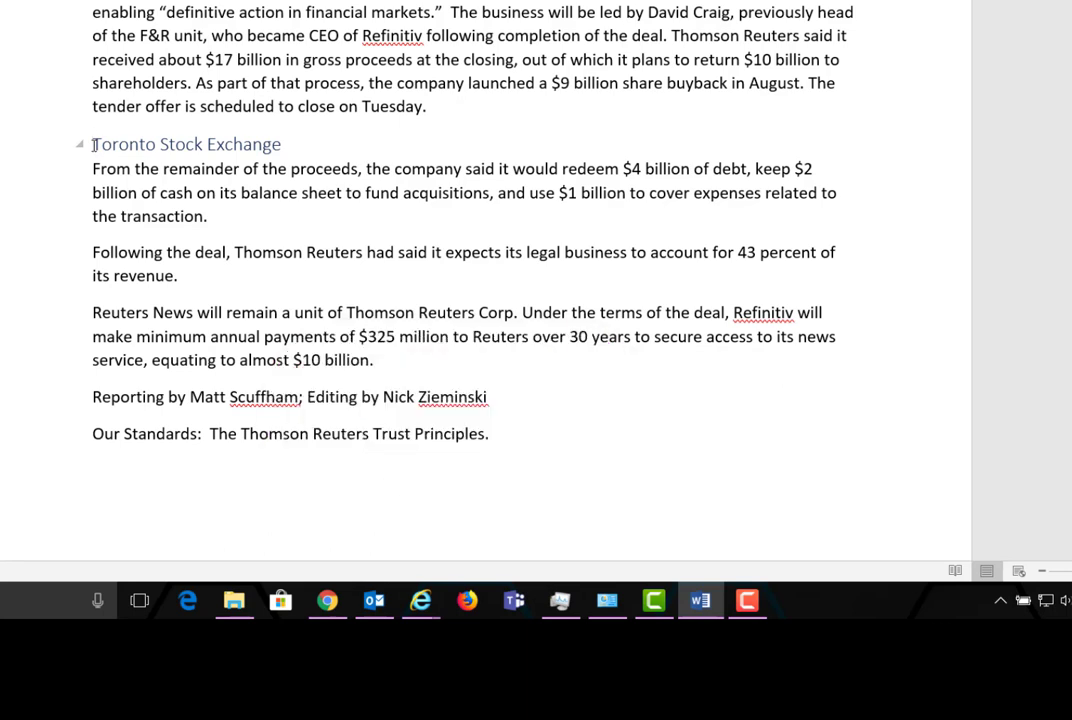
Step: Move down paragraphs to 'Following the deal', then back up to the 'From the remainder' paragraph
key(ctrl+Down)
key(ctrl+Down)
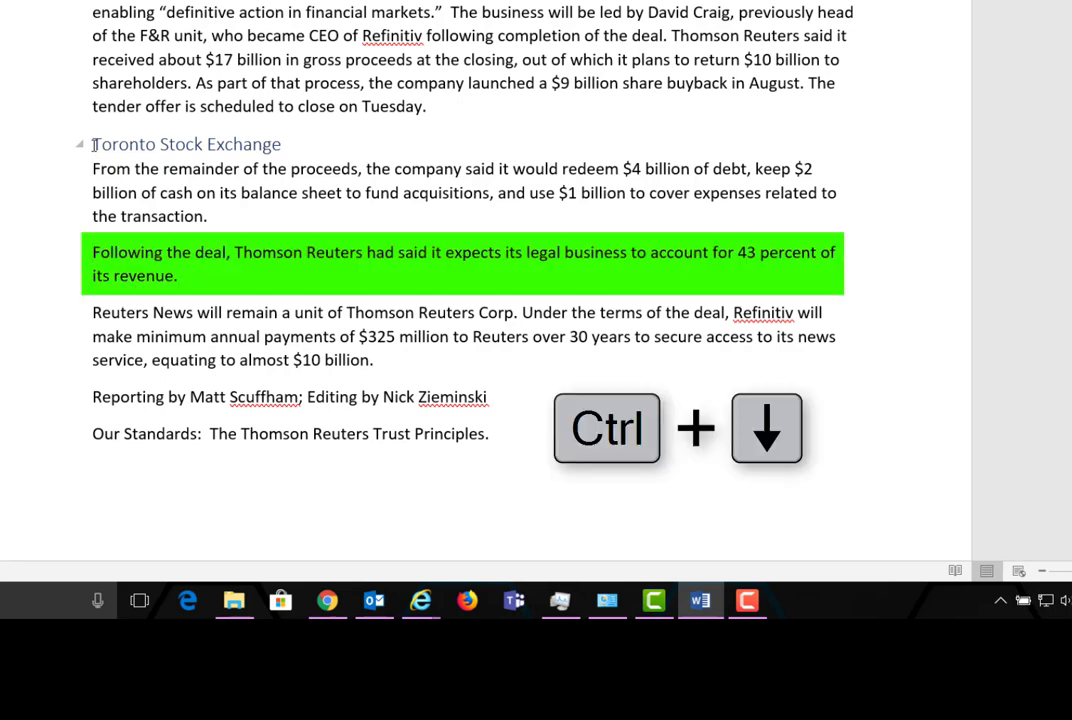
key(ctrl)
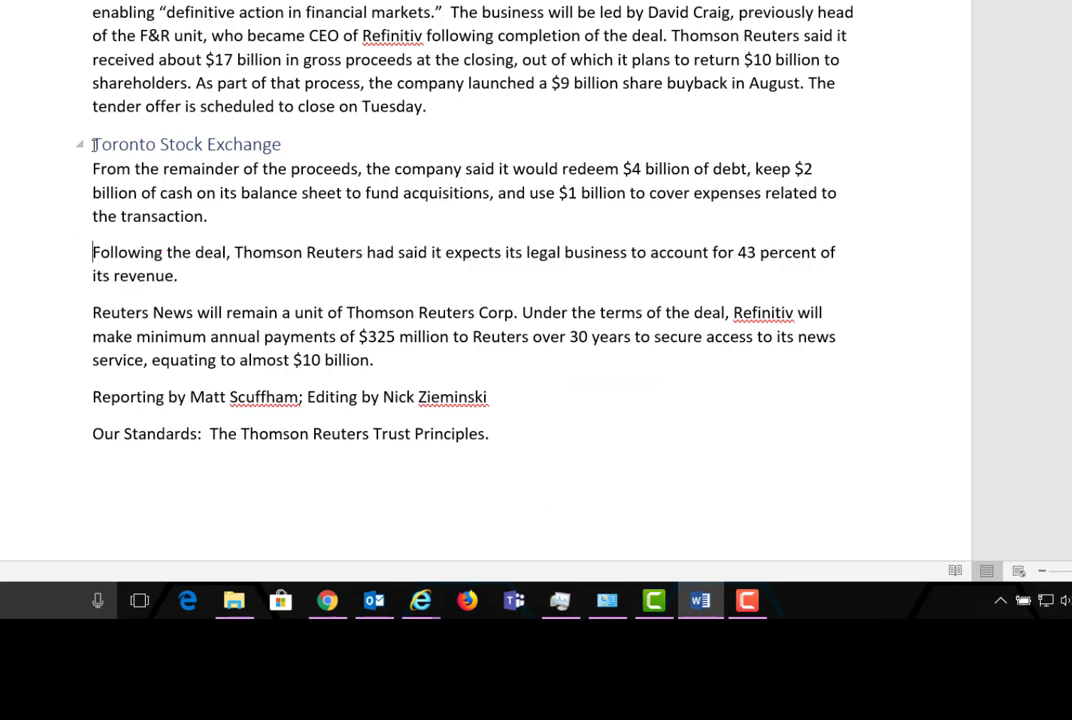
key(ctrl+Up)
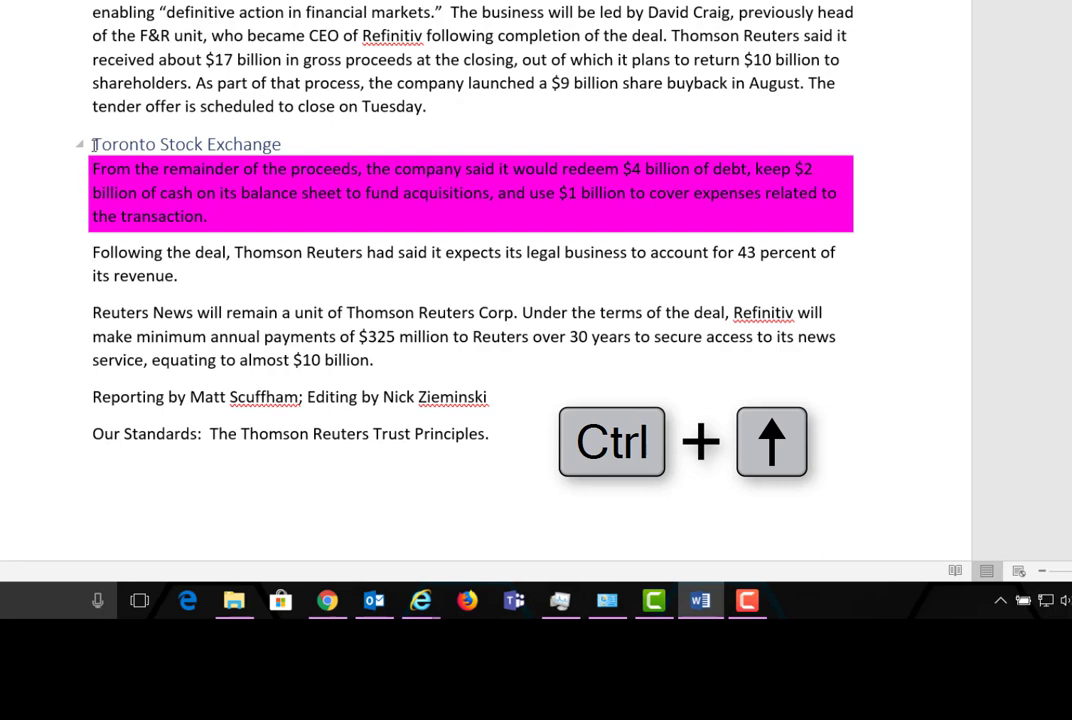
click(93, 145)
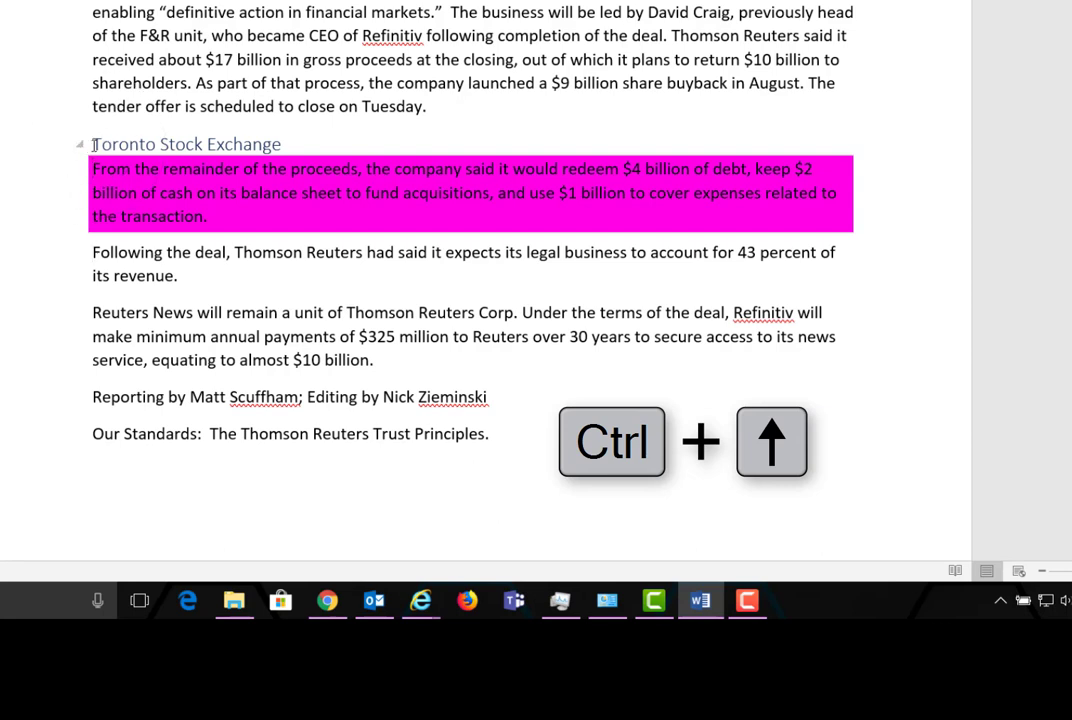